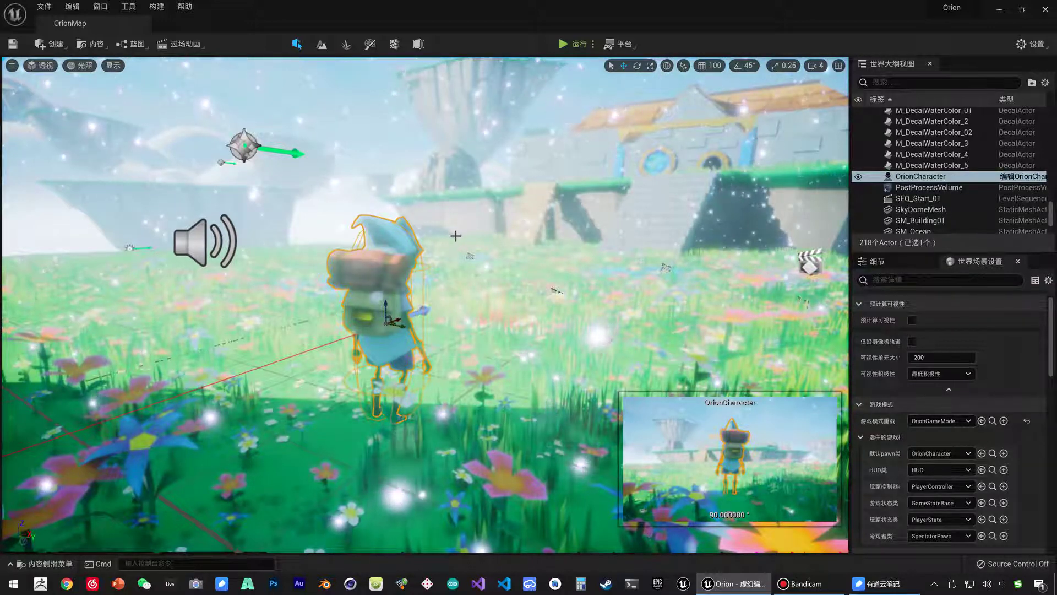
- Select OrionCharacter in the flower meadow and bring the viewport closer to it
click(421, 257)
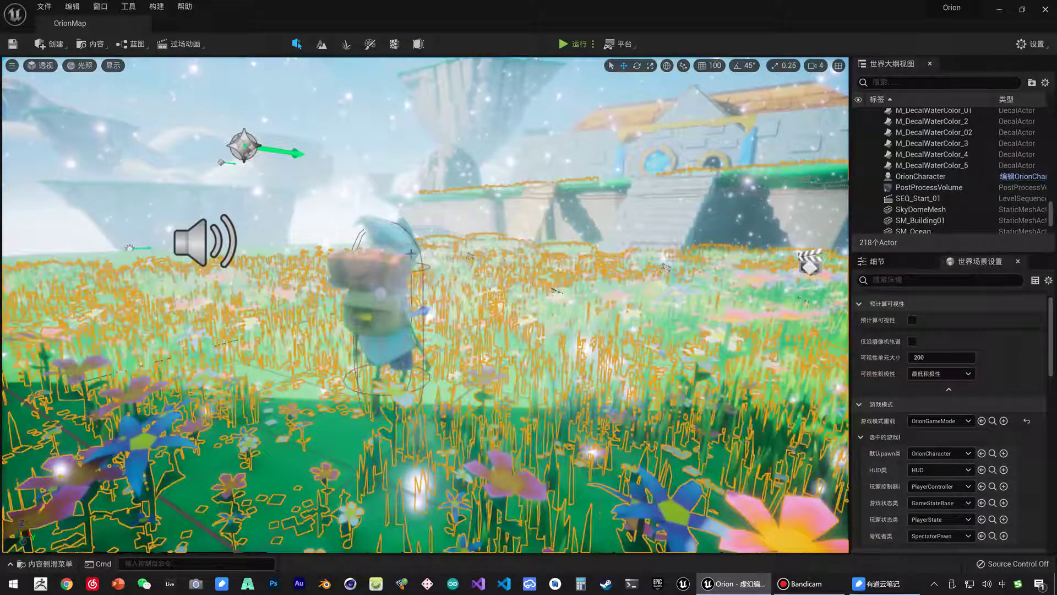
click(389, 233)
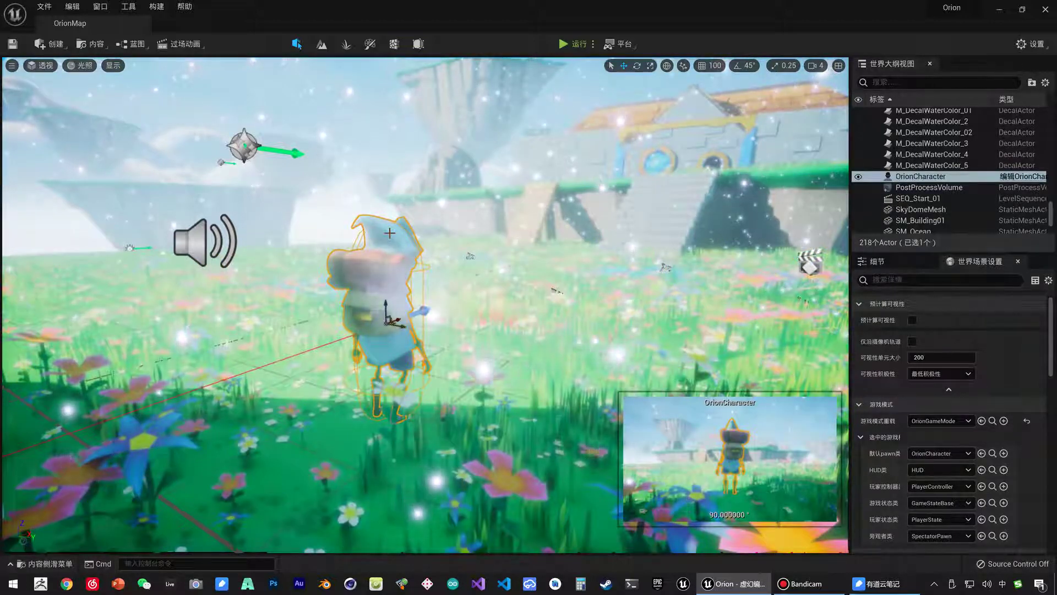
mouse_move(389, 233)
right_down()
mouse_move(421, 231)
mouse_move(392, 233)
mouse_move(418, 253)
right_up()
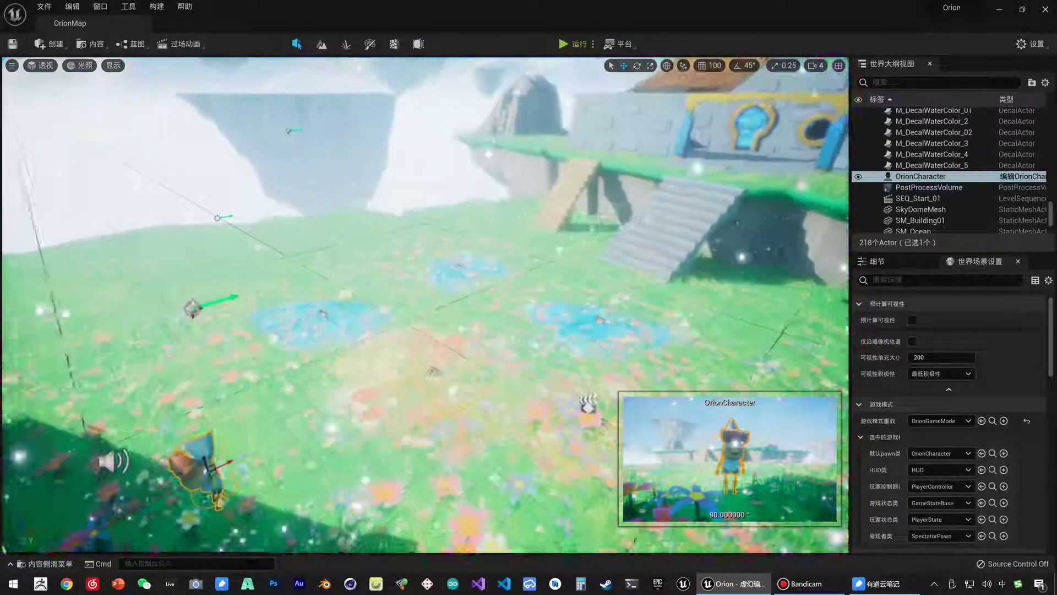
right_drag(338, 309, 339, 308)
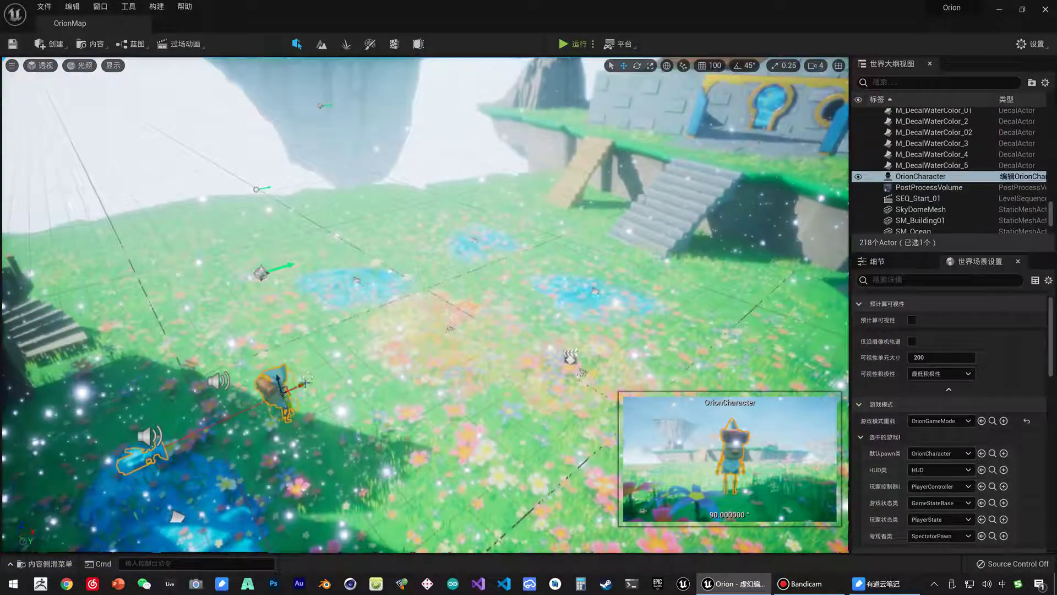
right_drag(252, 409, 252, 409)
- Move OrionCharacter onto the castle island, in front of the keyhole-shaped window
mouse_move(188, 438)
mouse_down()
mouse_move(603, 158)
mouse_move(608, 96)
mouse_up()
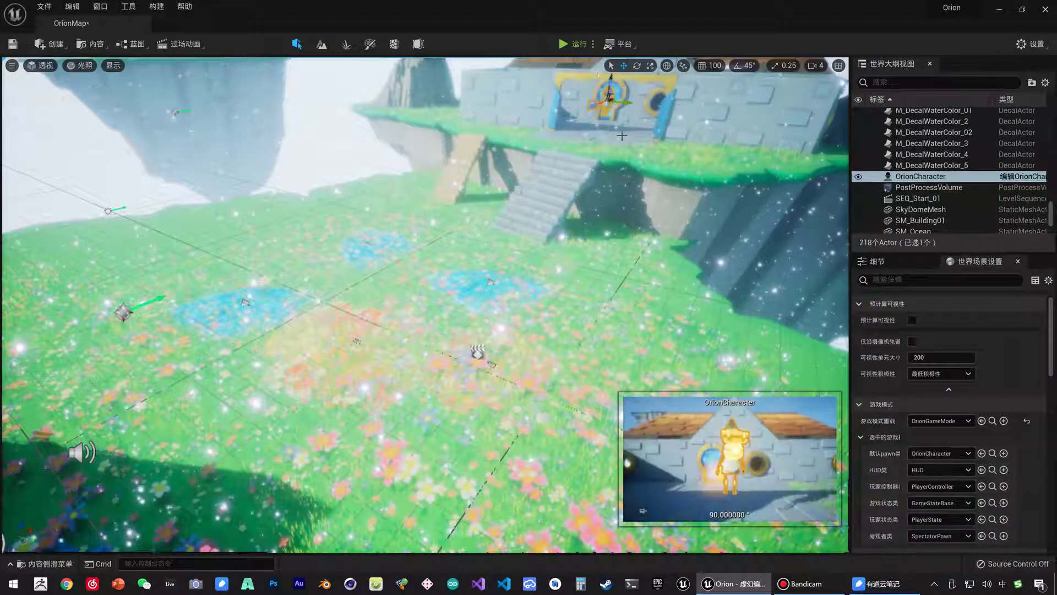
mouse_move(622, 135)
right_down()
mouse_move(720, 306)
mouse_move(723, 332)
right_up()
drag(468, 263, 468, 321)
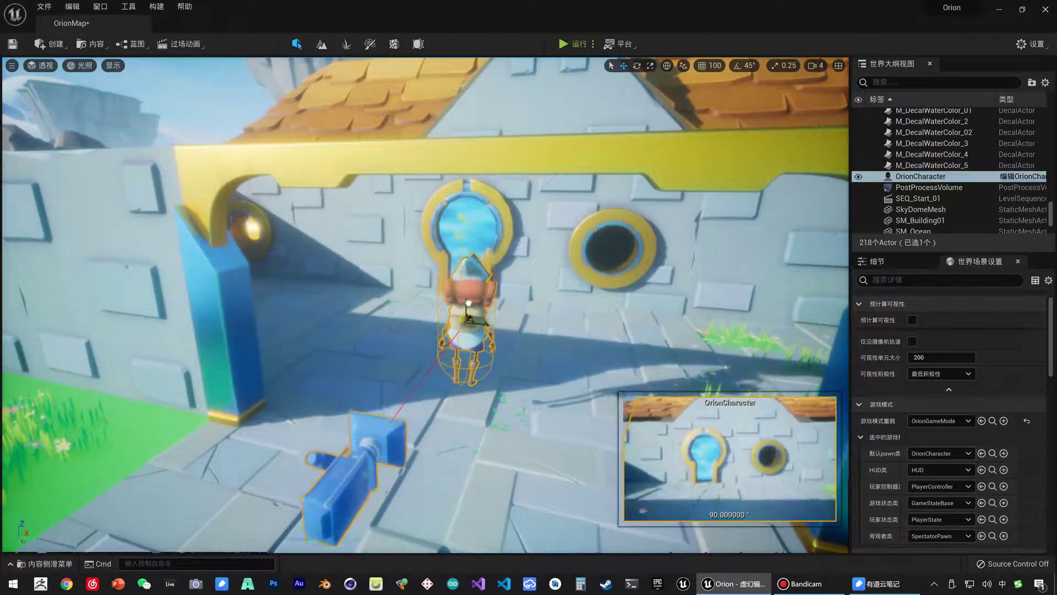
- Open Project Settings on the Engine > Input page listing action and axis mappings
click(67, 13)
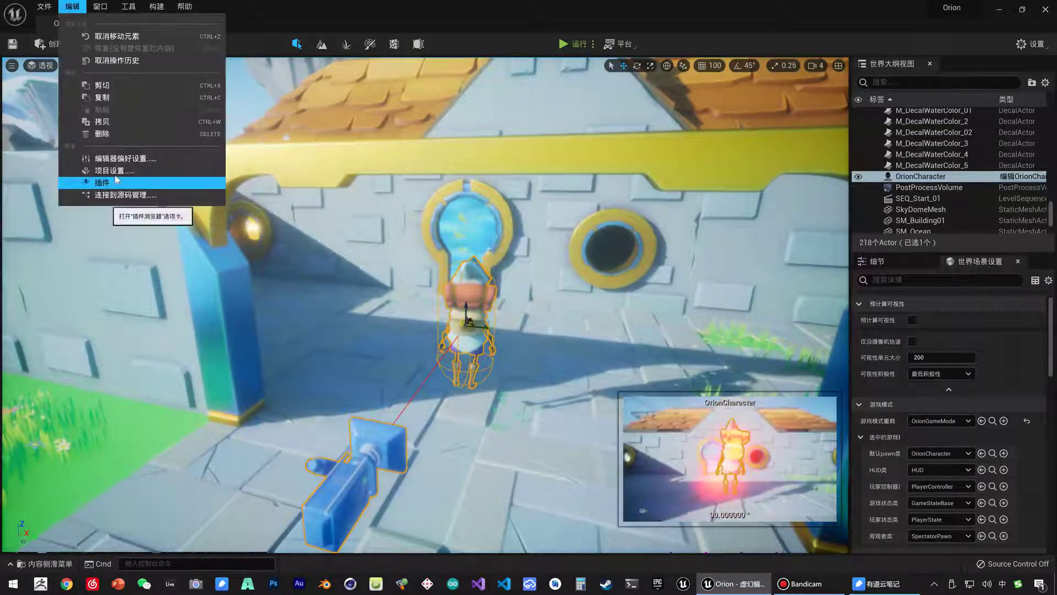
click(115, 175)
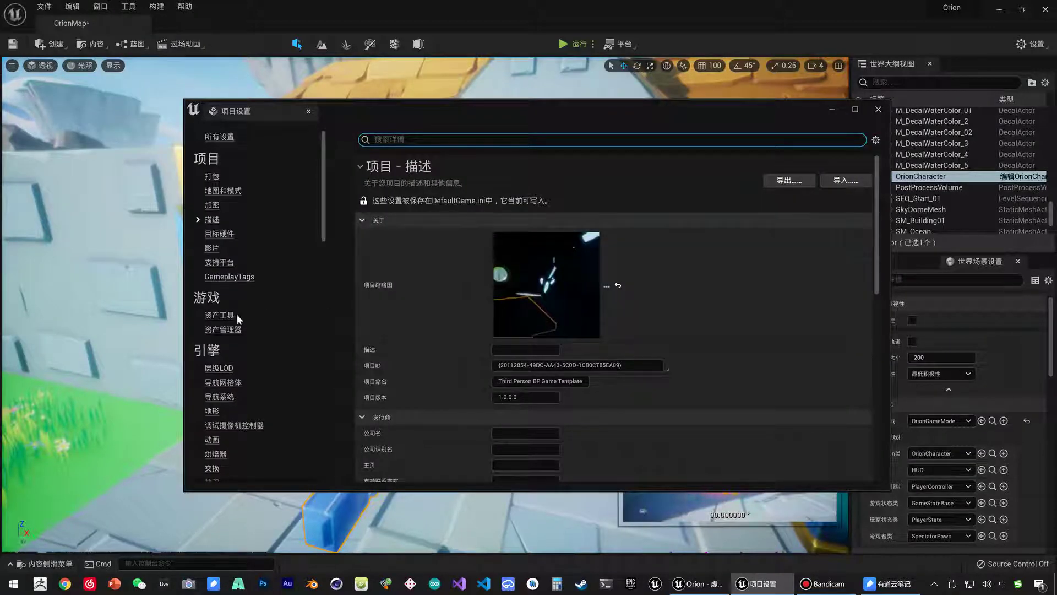
scroll(234, 352, down, 3)
scroll(227, 400, down, 2)
click(214, 409)
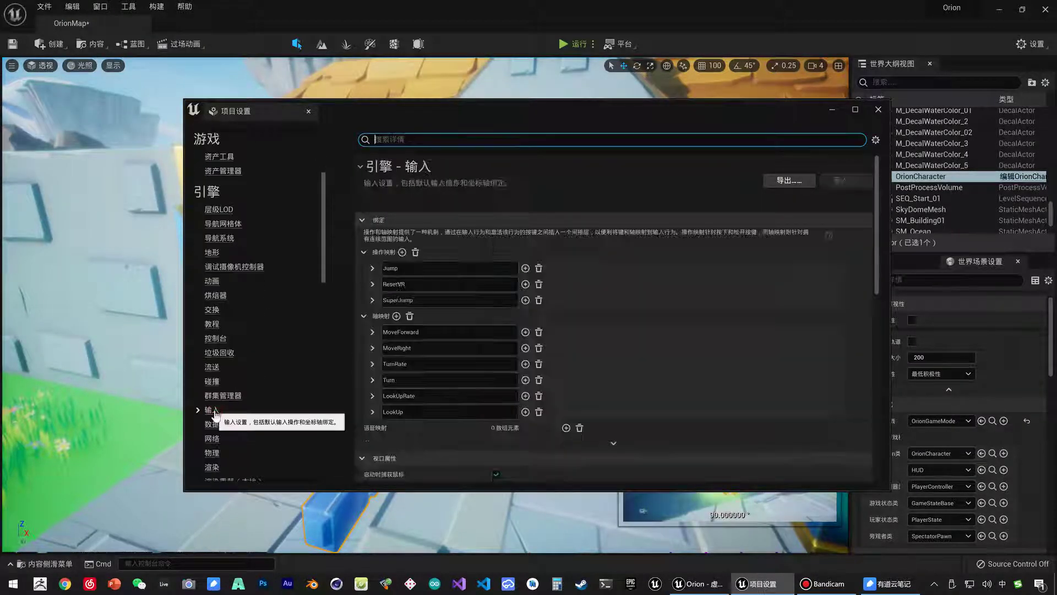
- Add an action mapping named Skill01 and bind it to the keyboard 1 key
click(402, 252)
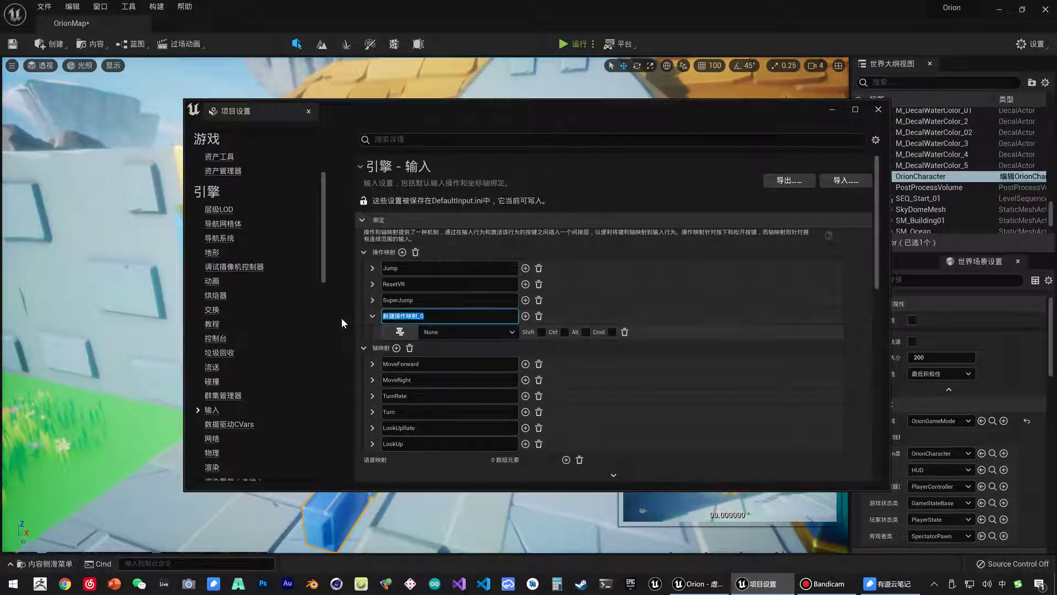
text(Sk)
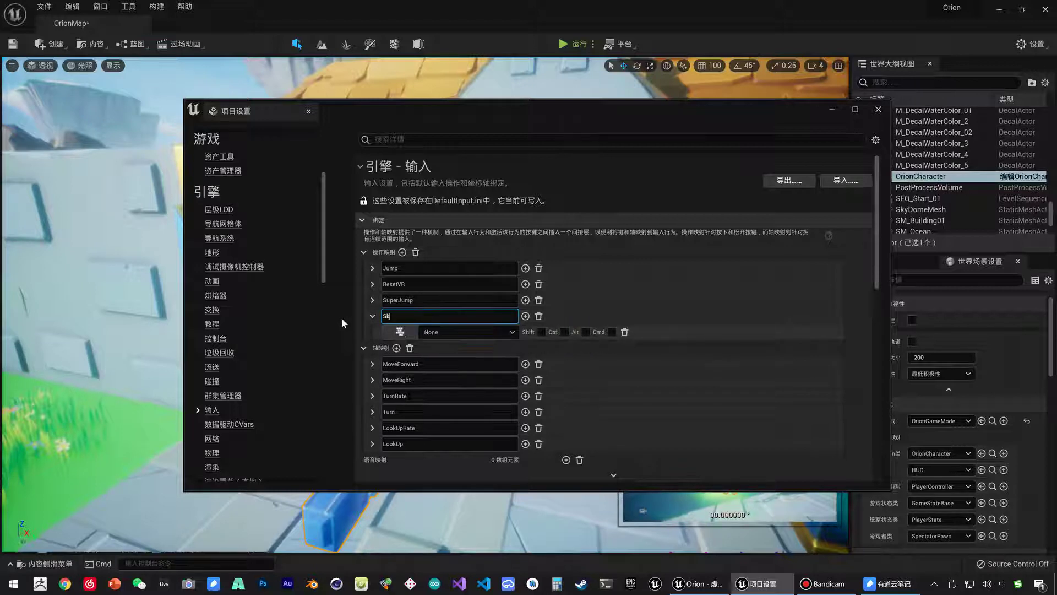
text(ill)
text(ll)
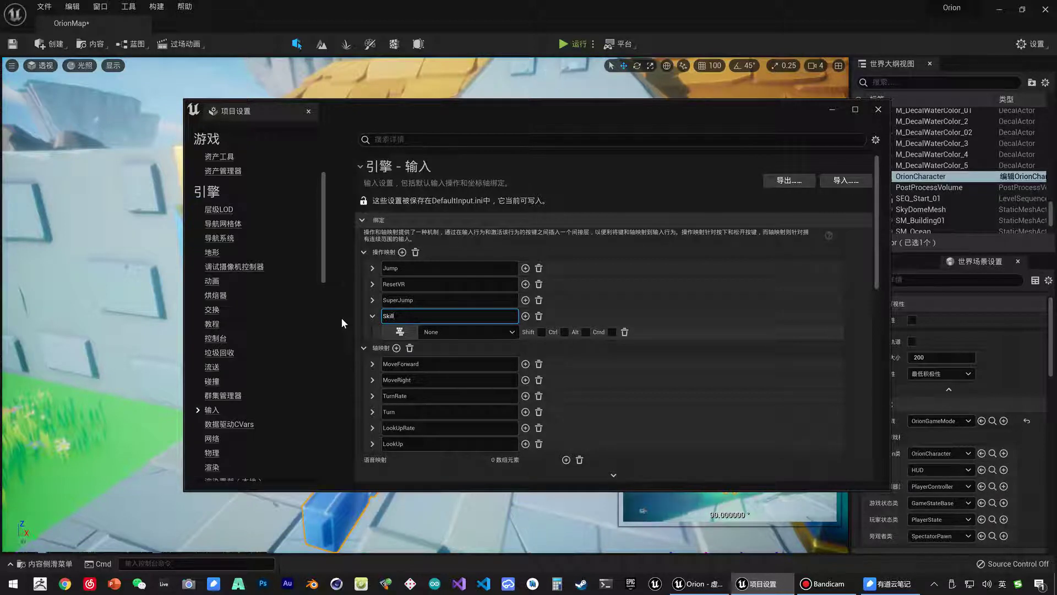
text(01)
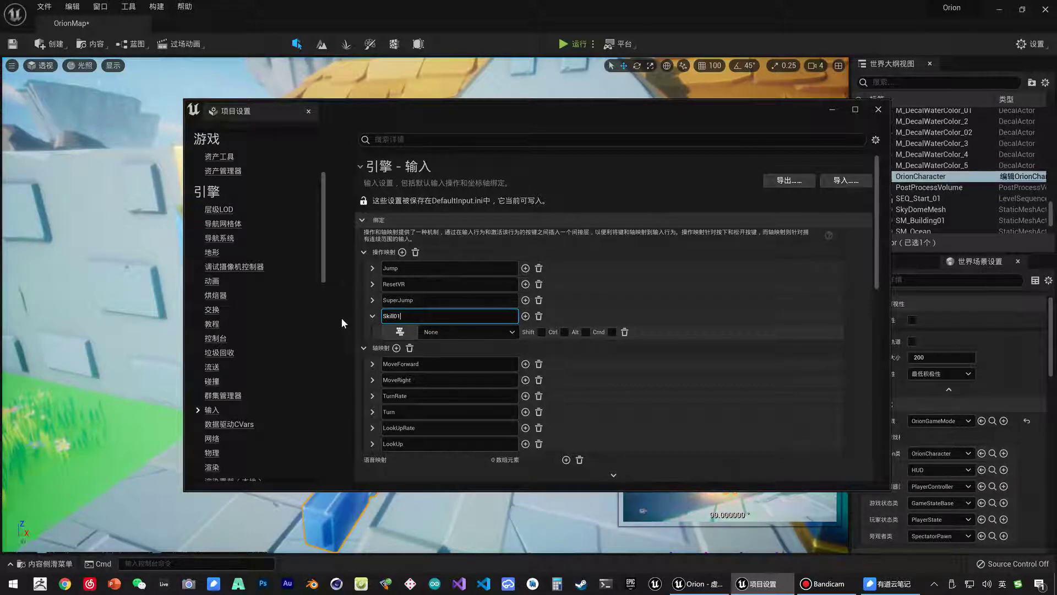
key(Return)
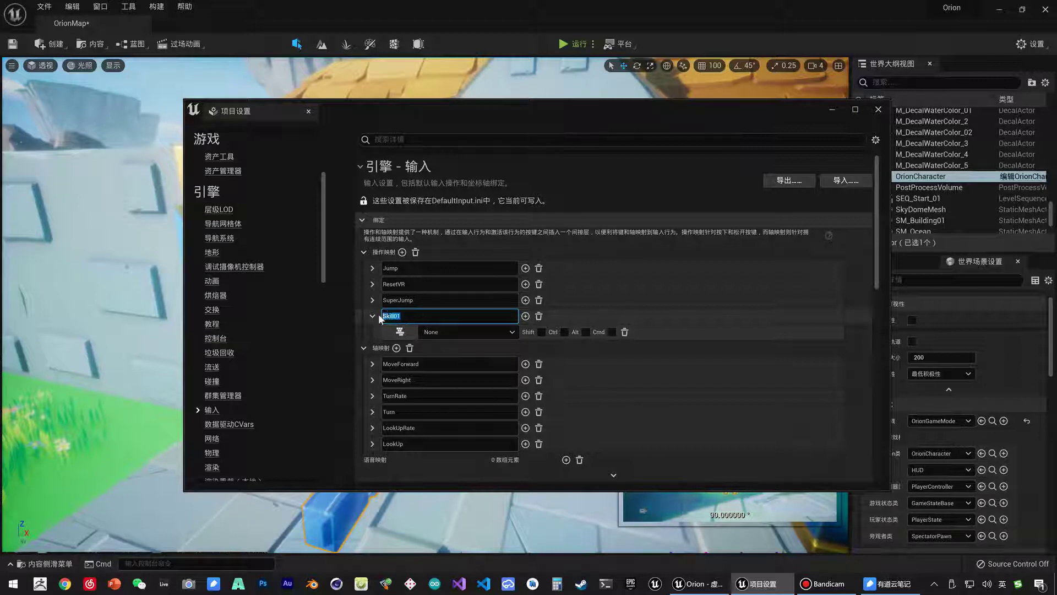
click(474, 332)
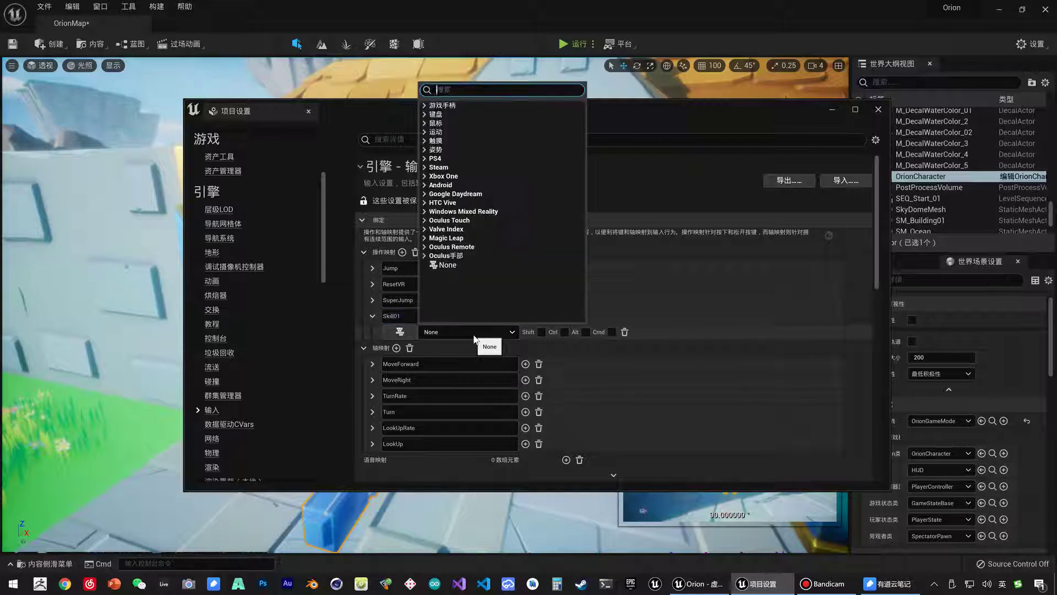
click(432, 115)
scroll(469, 281, down, 2)
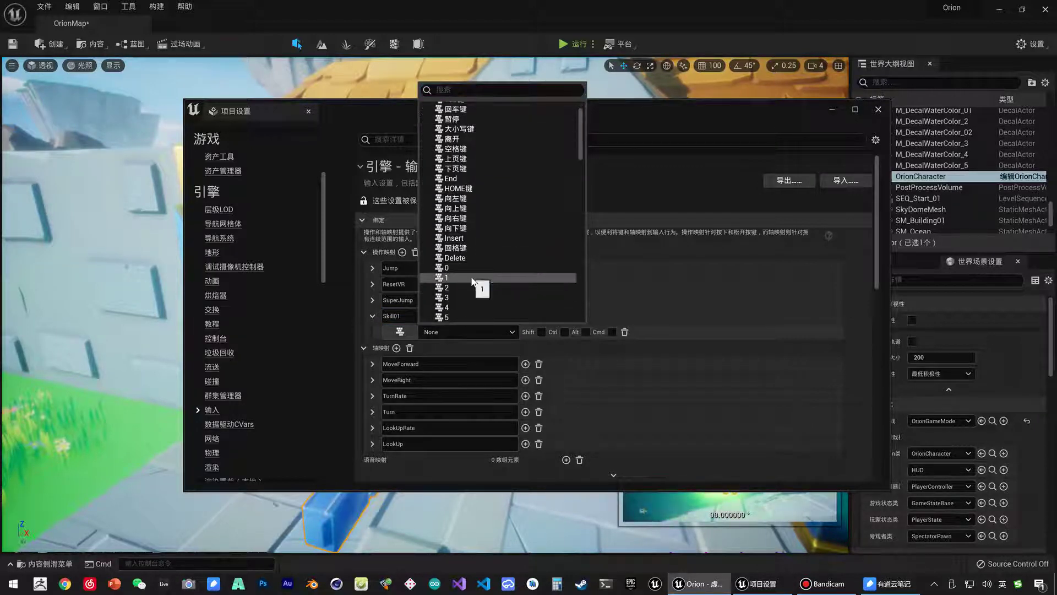
click(473, 278)
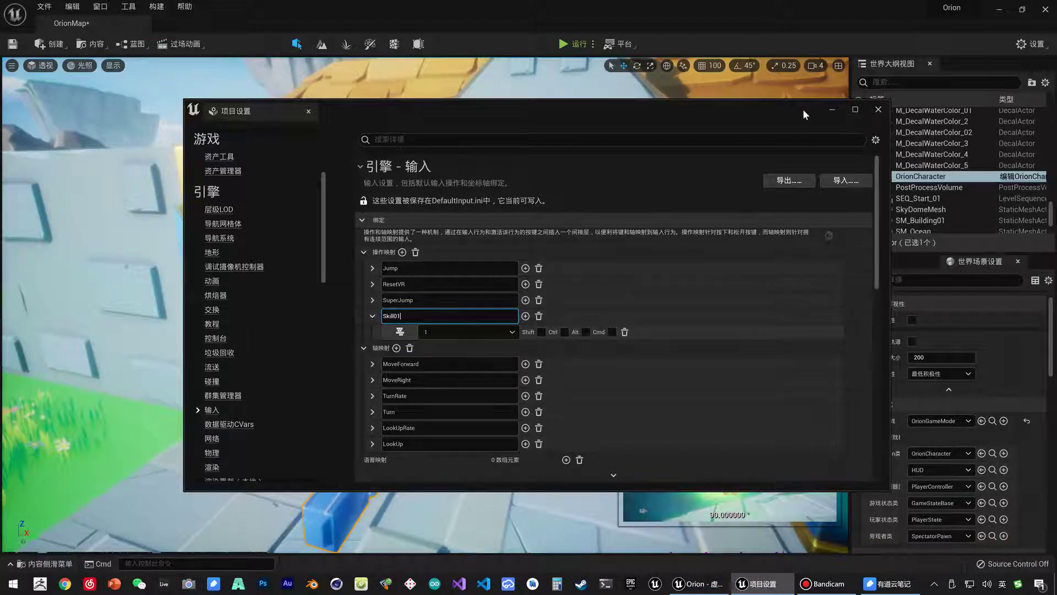
- Close Project Settings and frame the view on OrionCharacter beside the keyhole doorway
click(878, 110)
key(f)
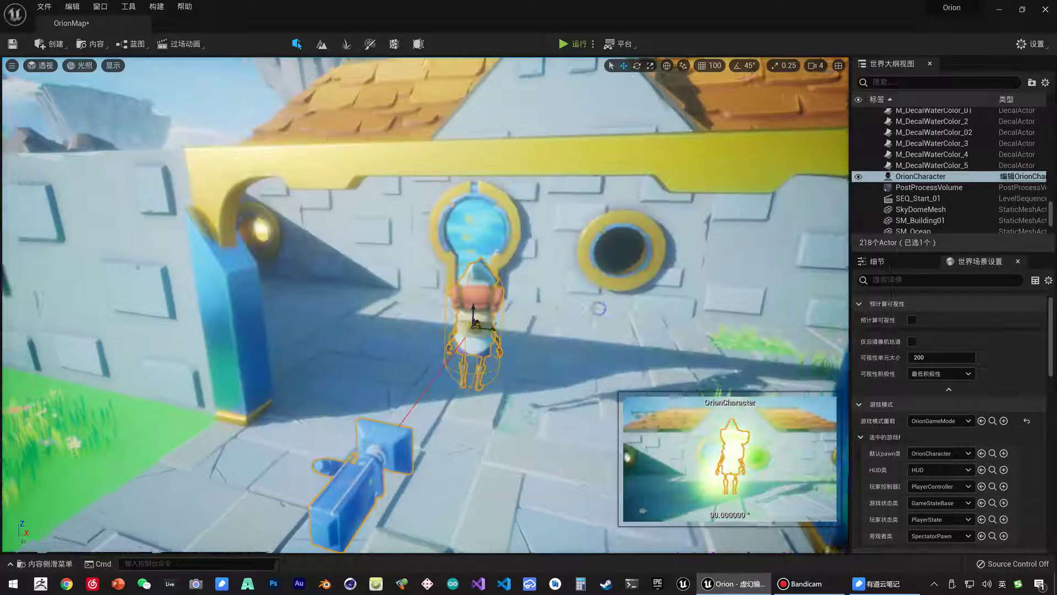
scroll(577, 335, down, 5)
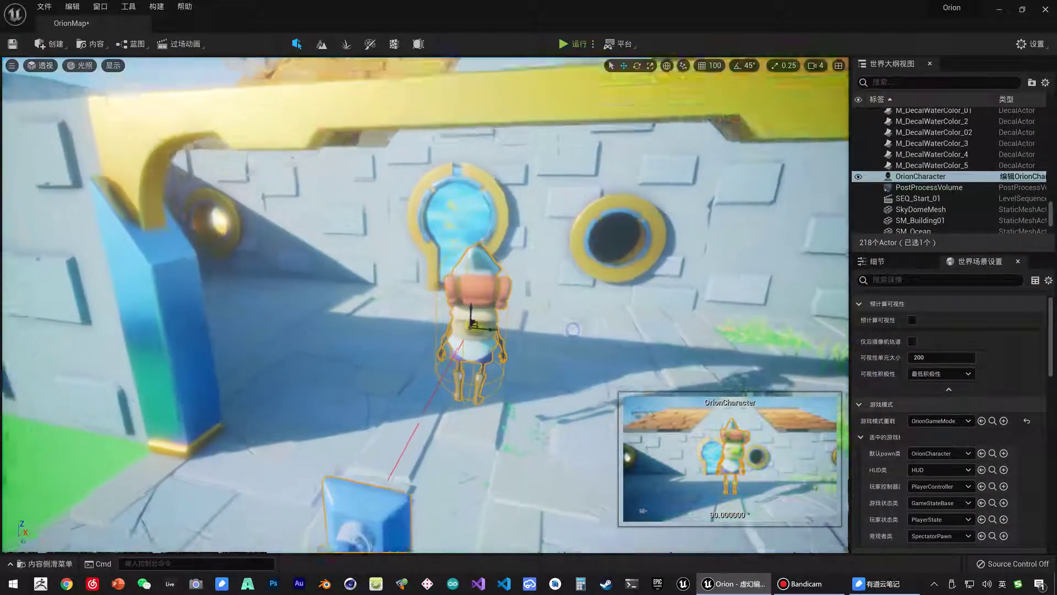
scroll(572, 330, up, 3)
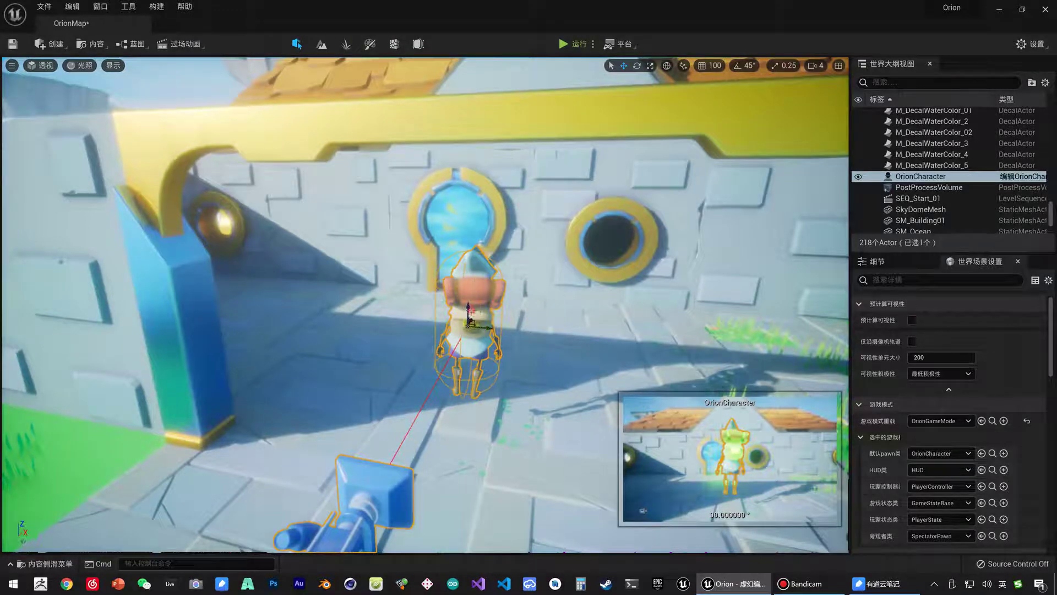
mouse_move(536, 286)
alt+mouse_down()
mouse_move(397, 289)
mouse_move(414, 345)
alt+mouse_up()
scroll(398, 288, up, 3)
scroll(413, 345, down, 2)
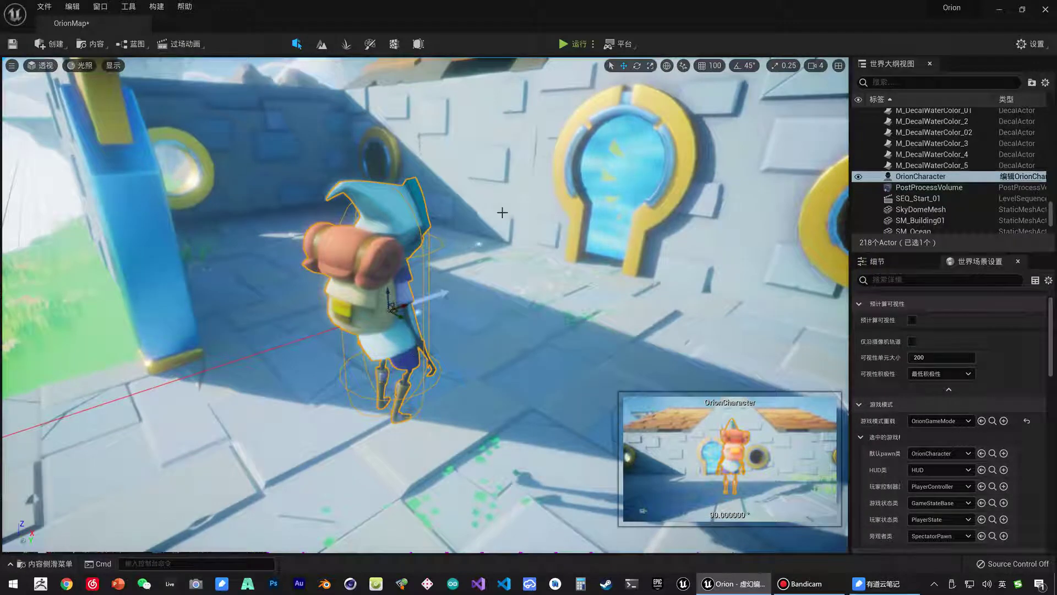
- Browse to LearningKit_Games > Assets > Characters > Character > Animations, showing 28 animation assets
key(ctrl+space)
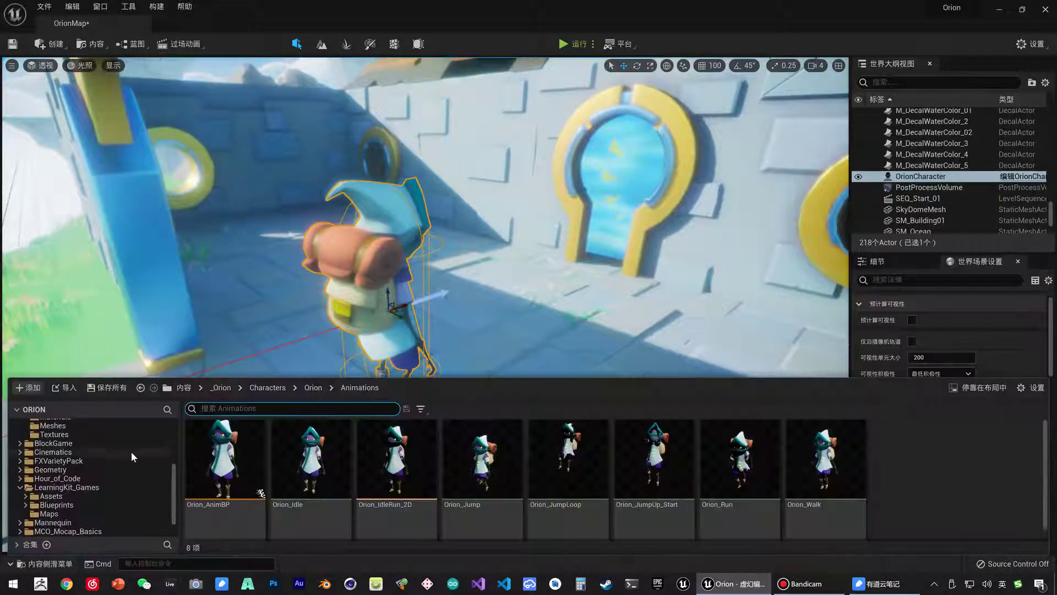
click(101, 458)
scroll(102, 460, down, 5)
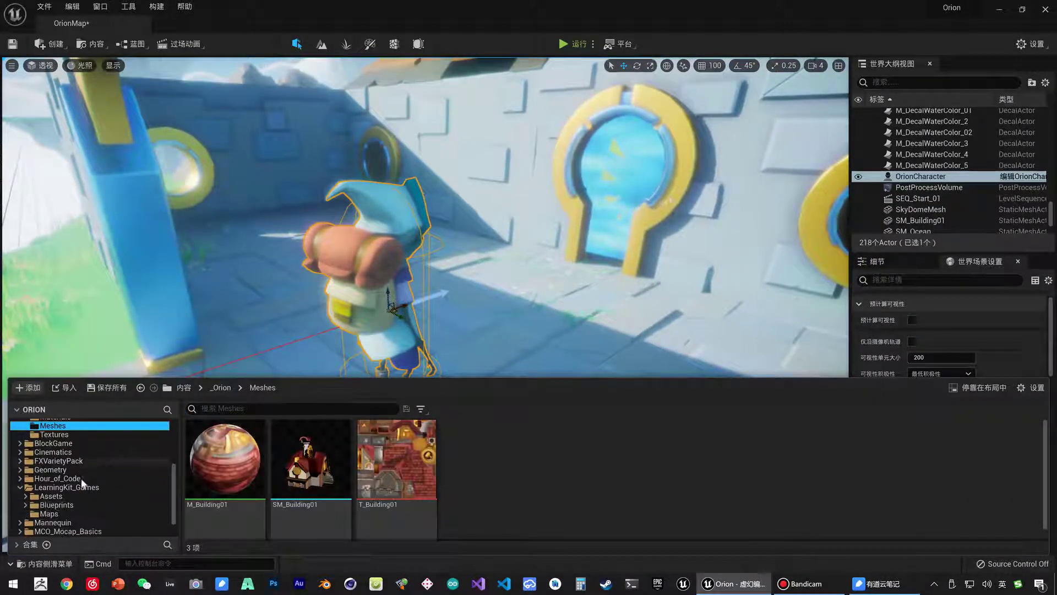
click(57, 484)
scroll(57, 488, down, 1)
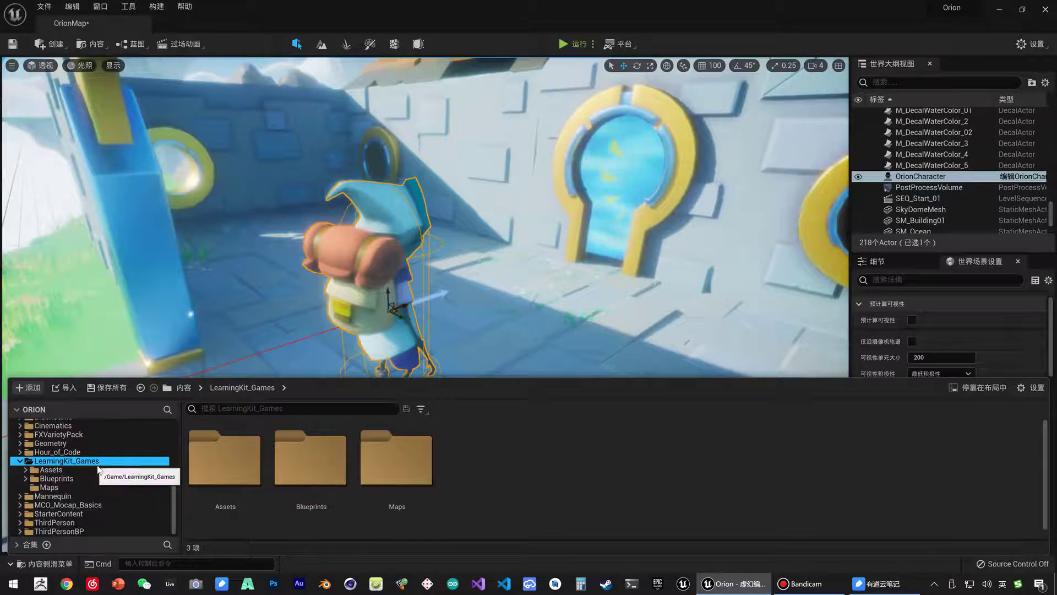
click(26, 470)
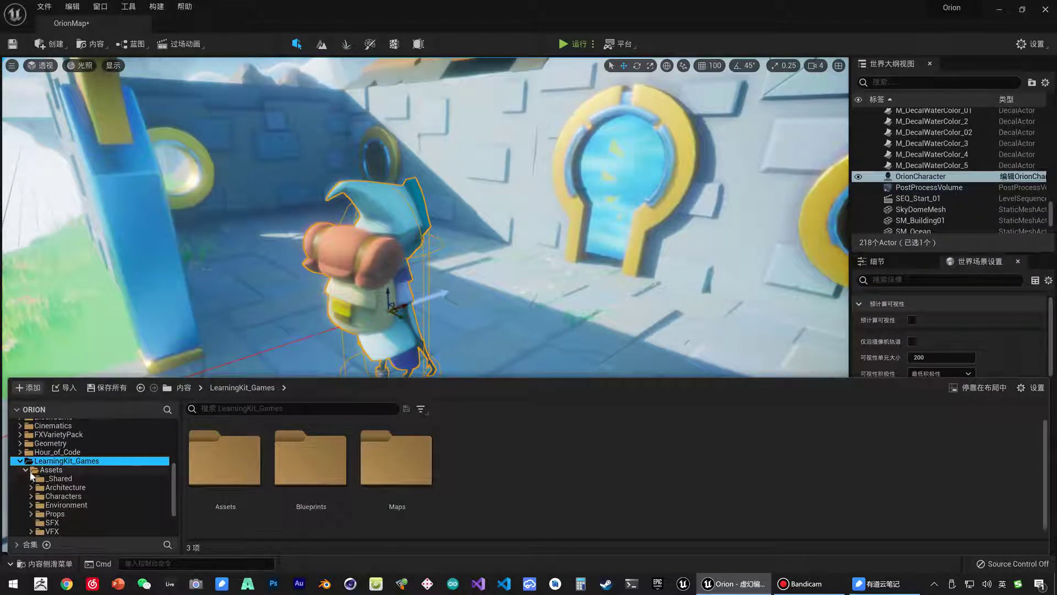
scroll(50, 483, down, 1)
click(31, 478)
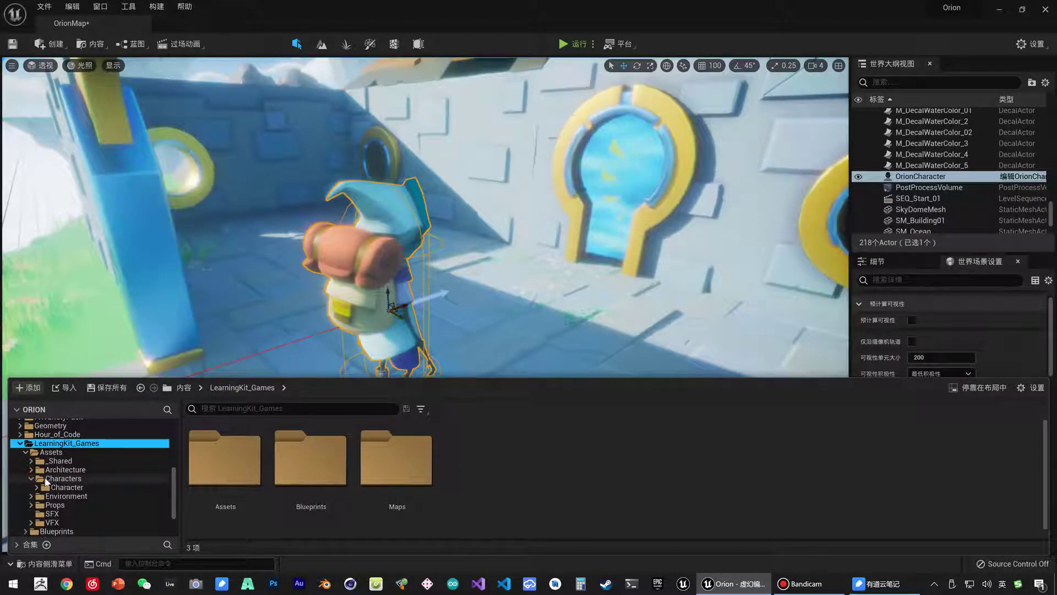
click(61, 487)
scroll(44, 487, down, 1)
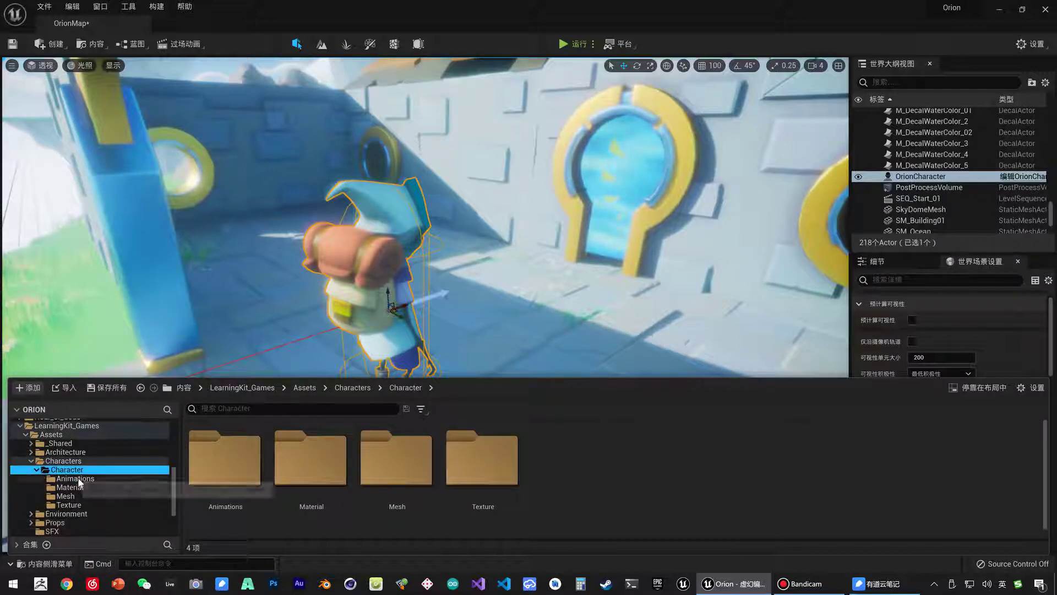
click(77, 479)
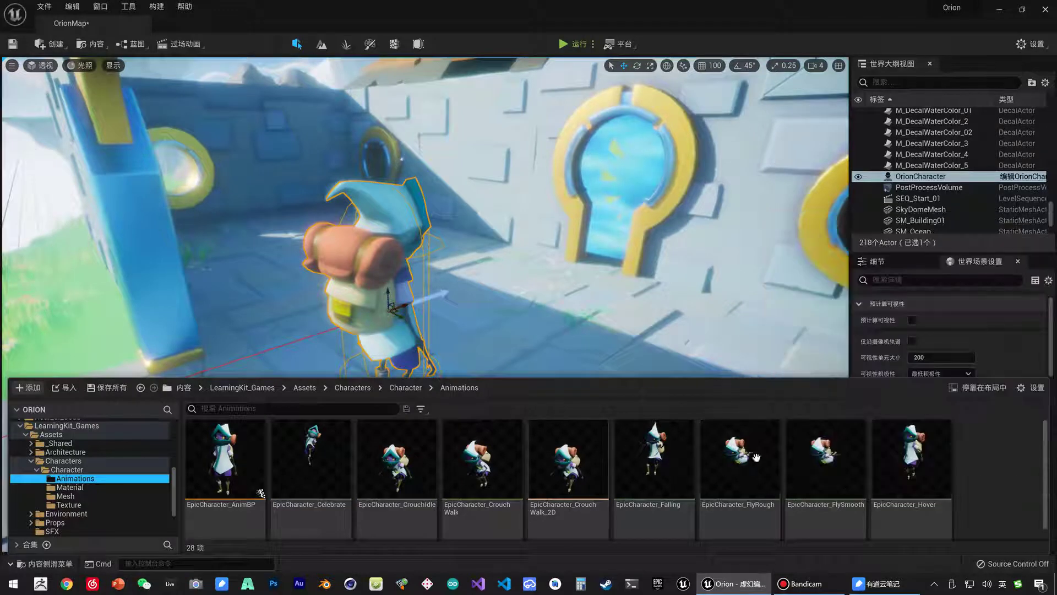
scroll(963, 495, down, 3)
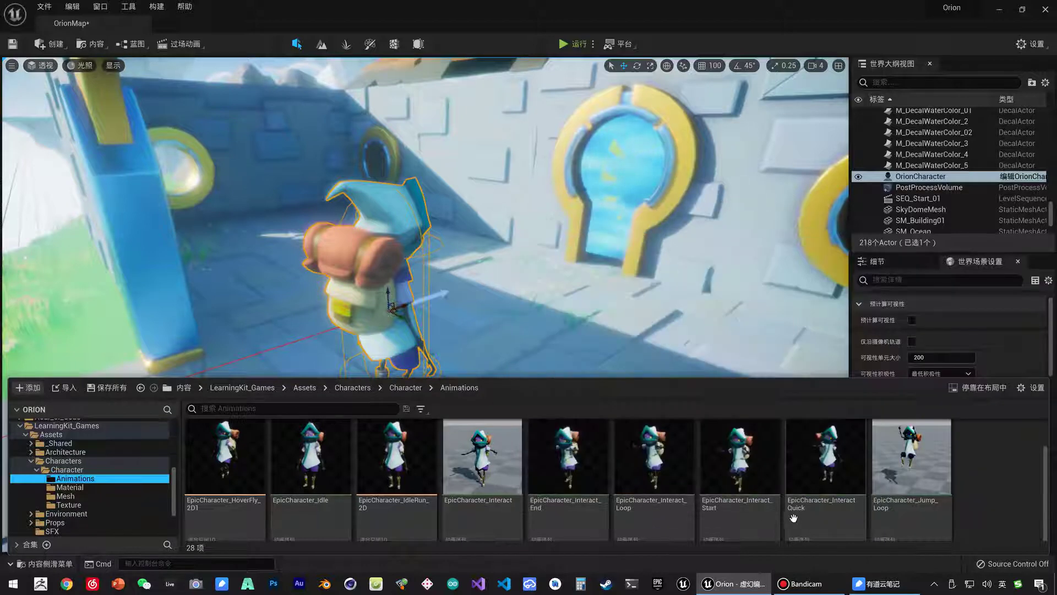
- Preview EpicCharacter_InteractQuick, then start Duplicate Anim Assets and Retarget on it
double_click(794, 518)
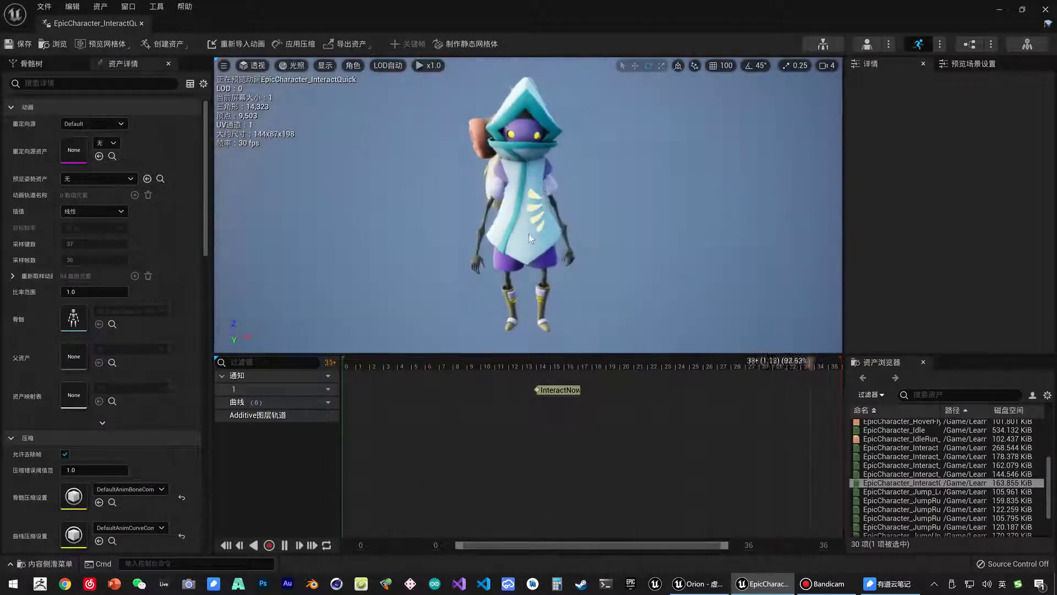
click(142, 25)
key(ctrl+space)
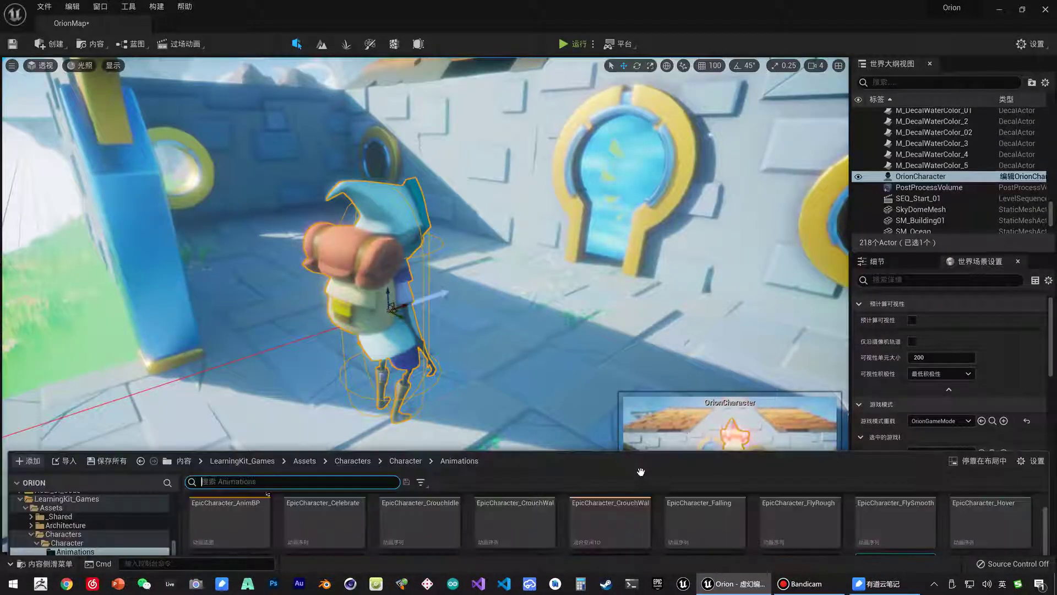
scroll(825, 467, down, 2)
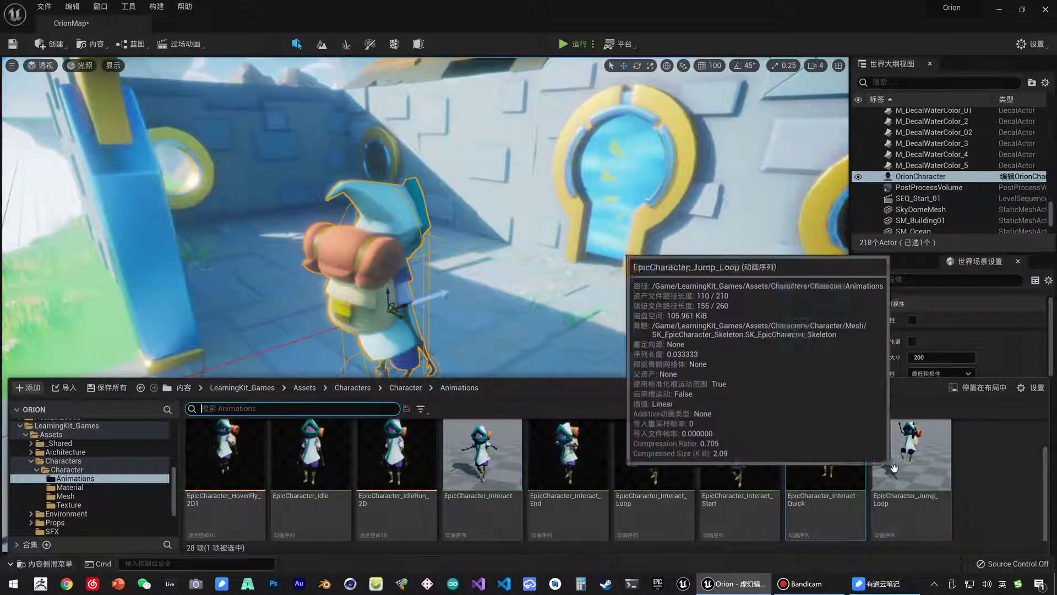
right_click(837, 468)
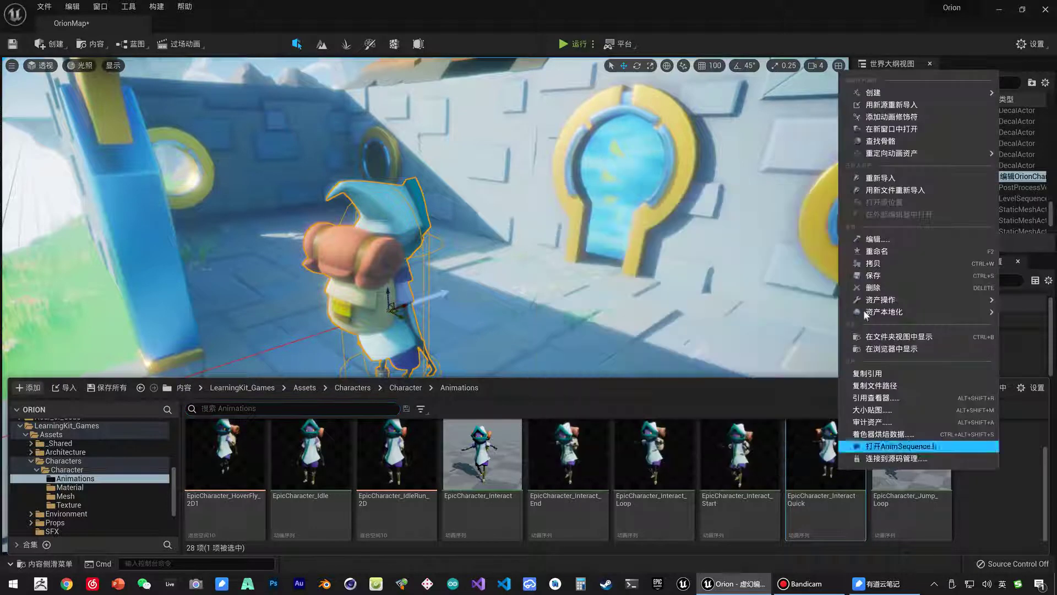
mouse_move(893, 154)
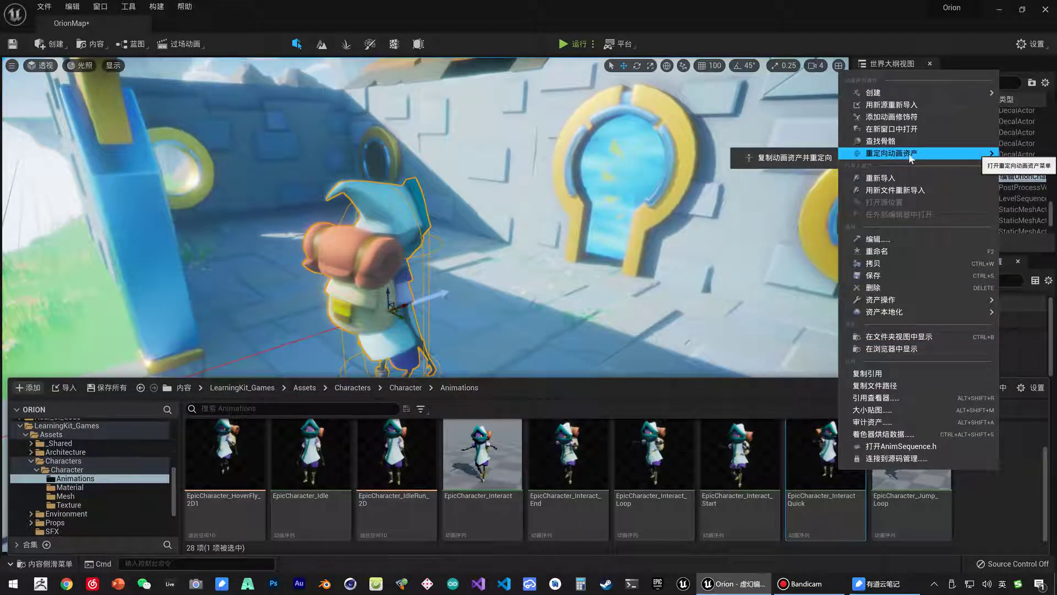
click(813, 157)
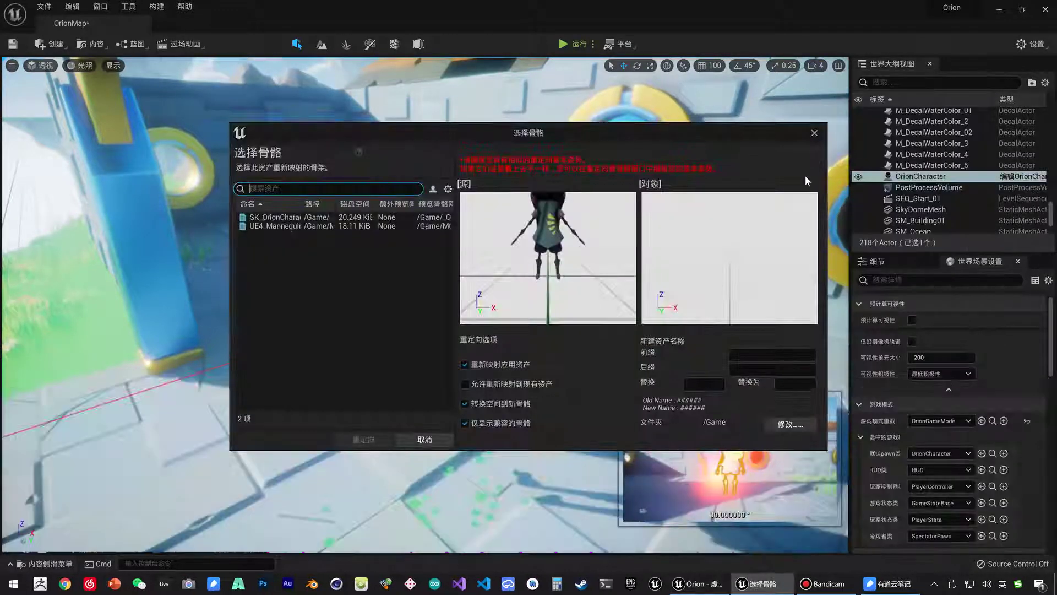
- Target SK_OrionCharacter, rename EpicCharacter to Orion, and choose a new destination folder
click(278, 218)
text(EpicCharacter)
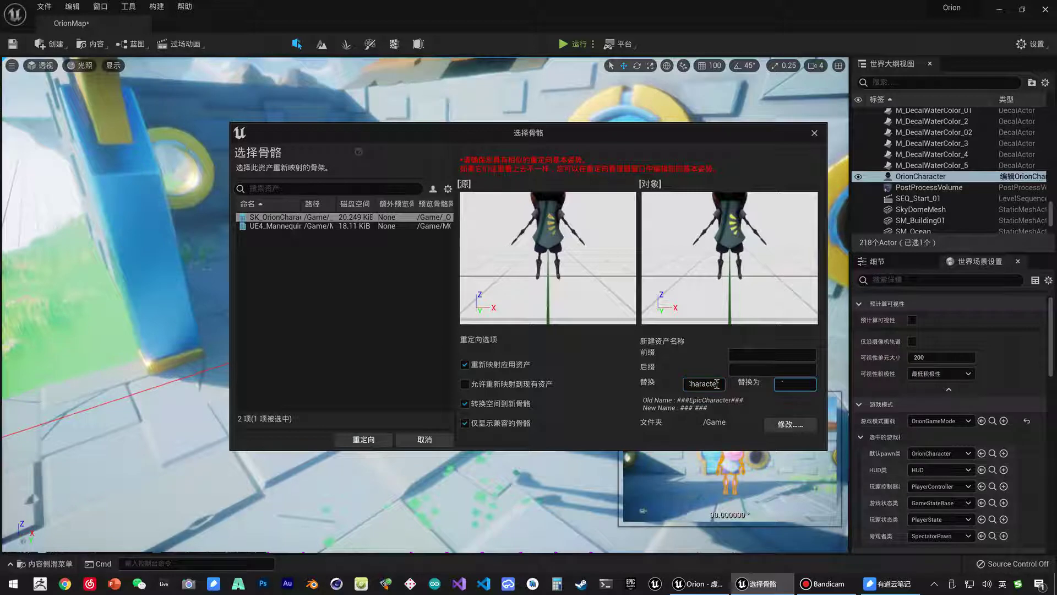
text(Orion)
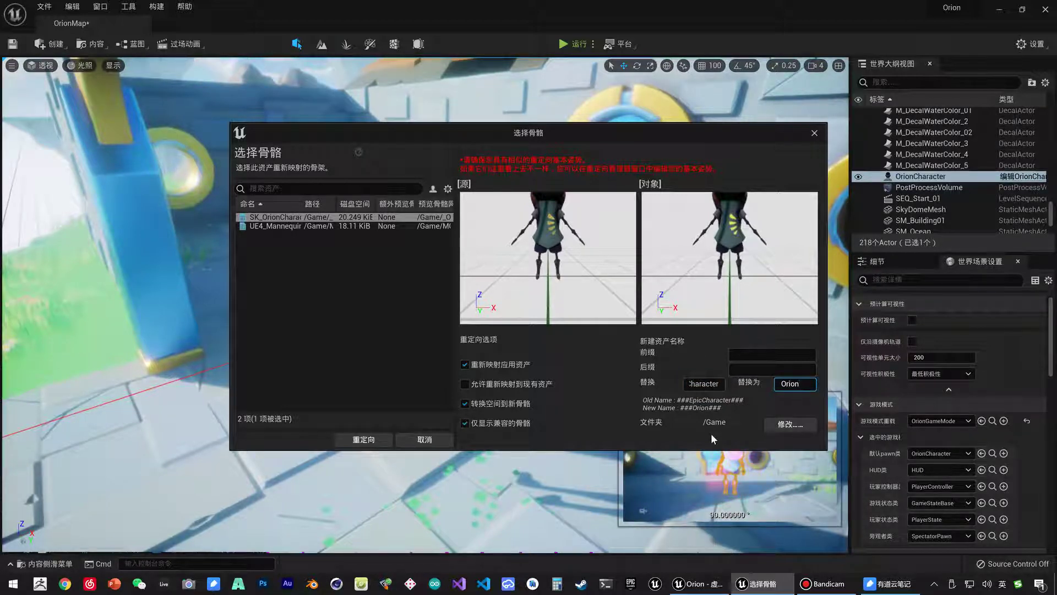
click(776, 427)
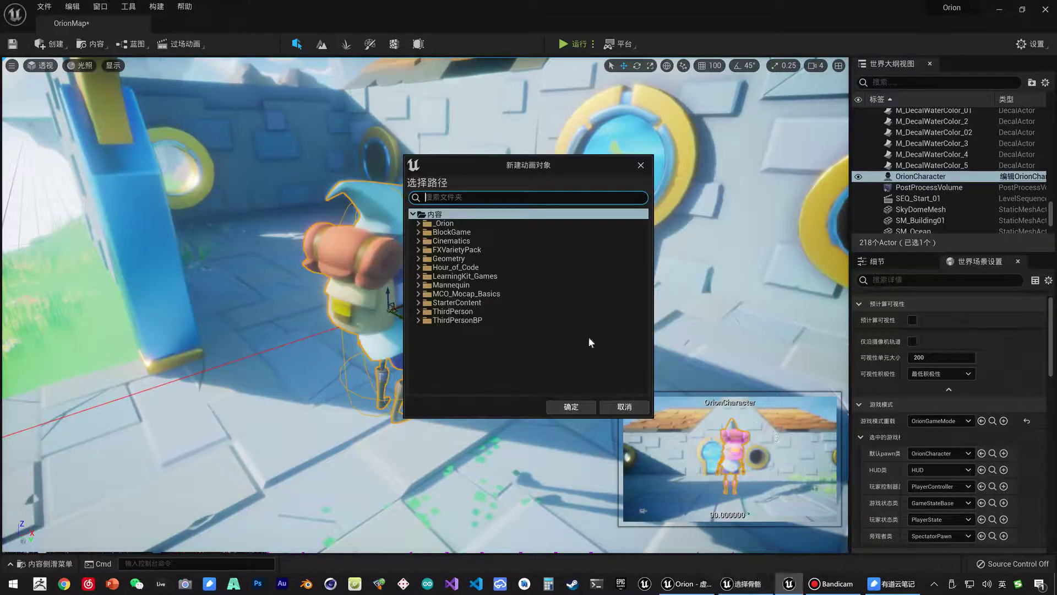
- Set the destination folder to _Orion/Characters/Orion/Animations
click(419, 224)
click(424, 250)
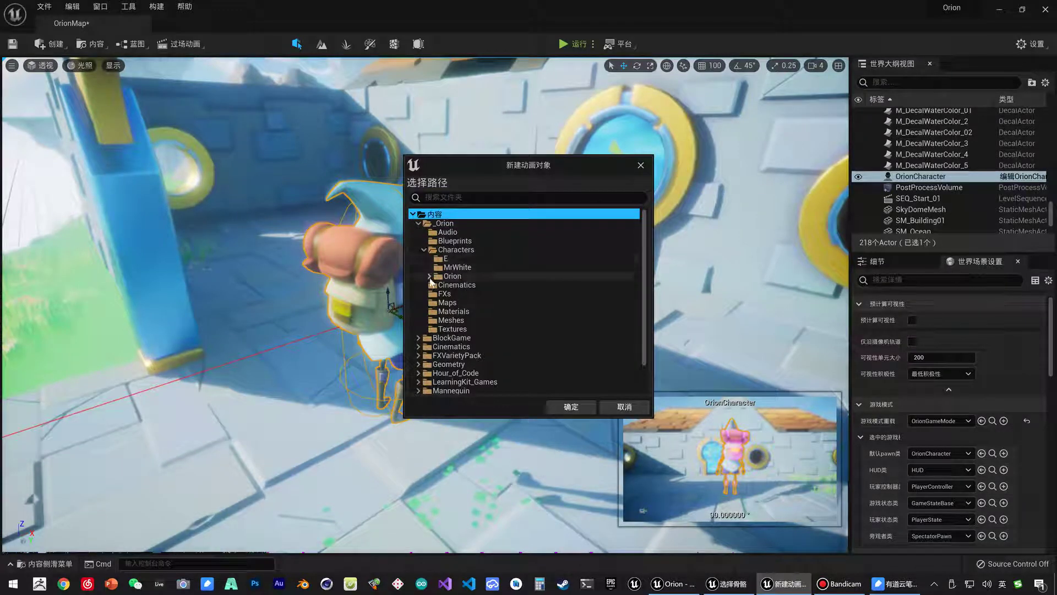
click(430, 276)
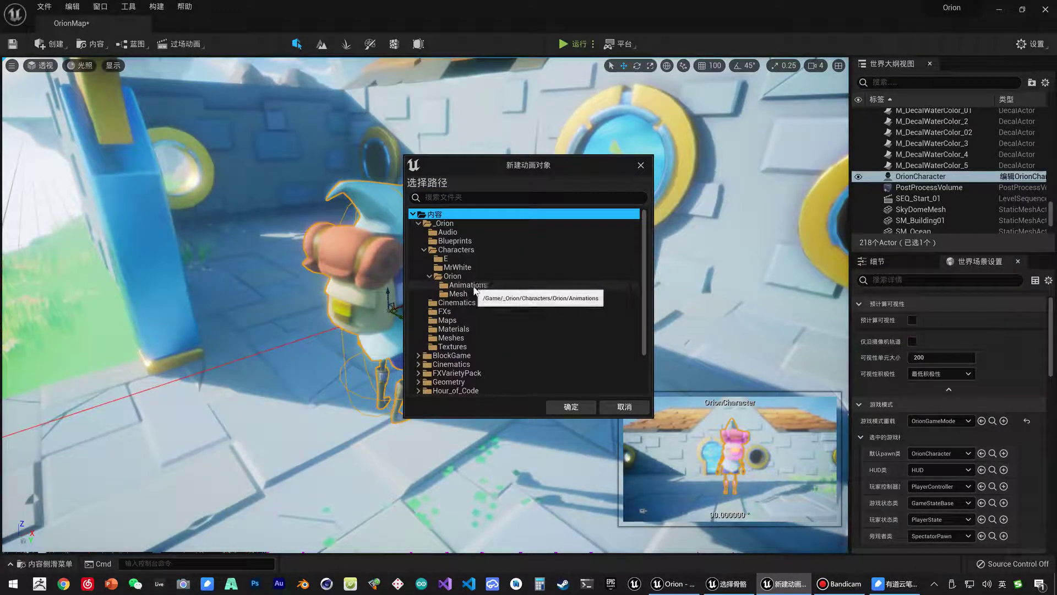
click(473, 285)
click(574, 411)
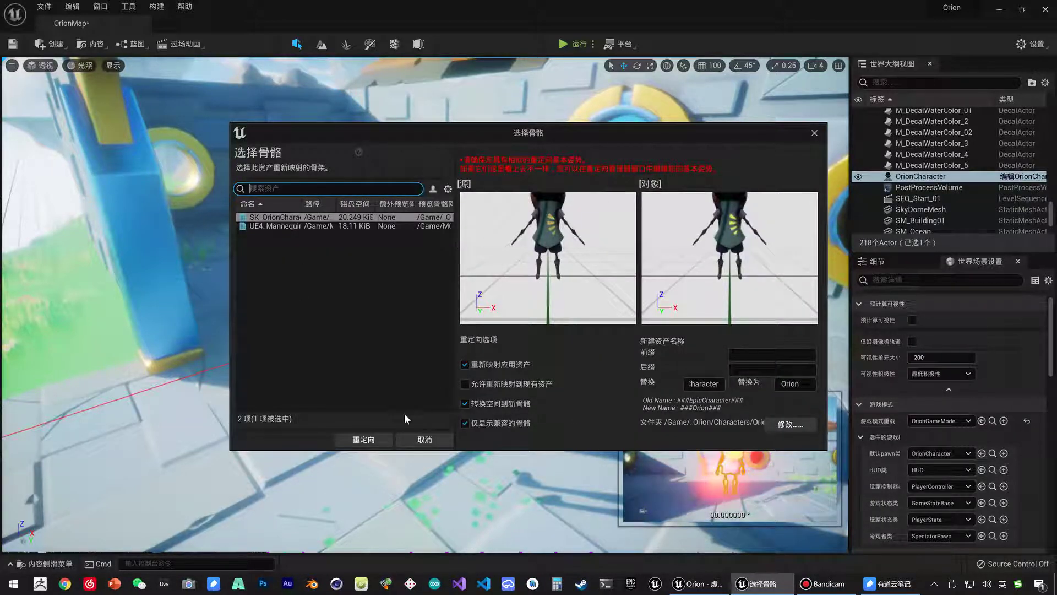
- Retarget to create Orion_InteractQuick, then select it in the Orion Animations folder
click(370, 438)
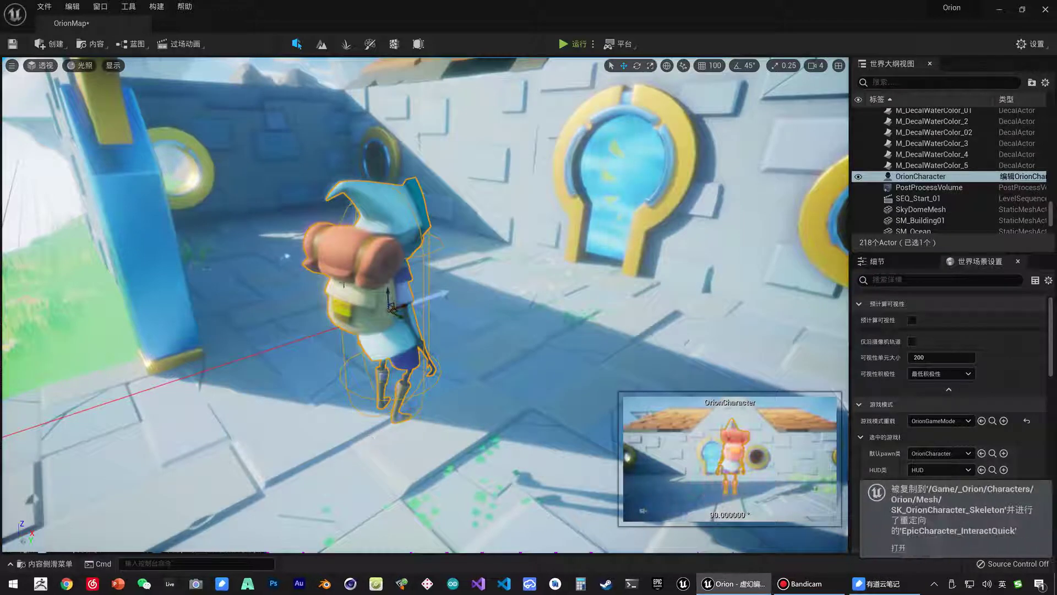
click(42, 563)
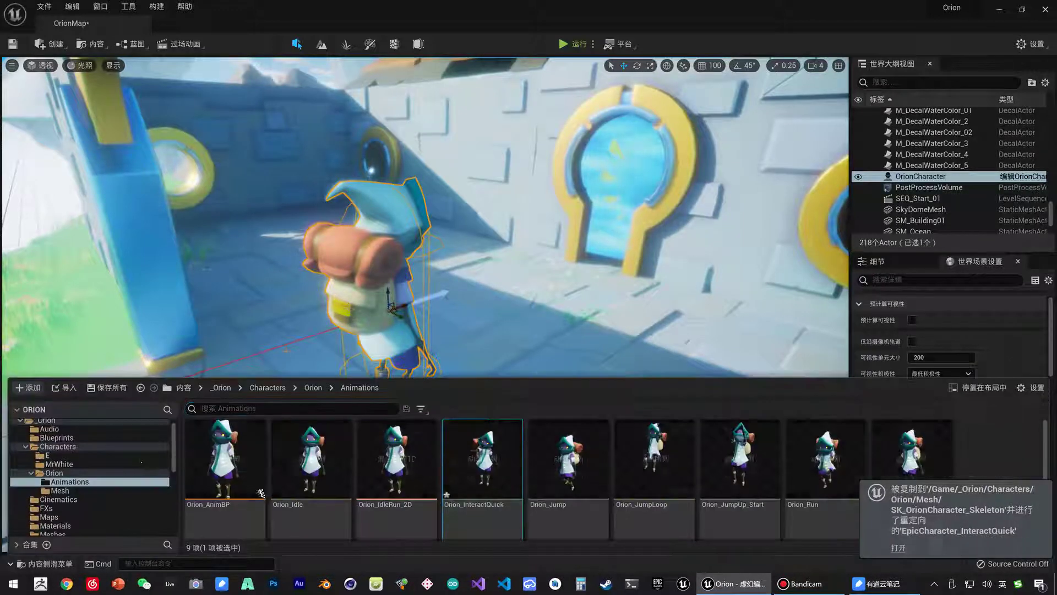
click(70, 481)
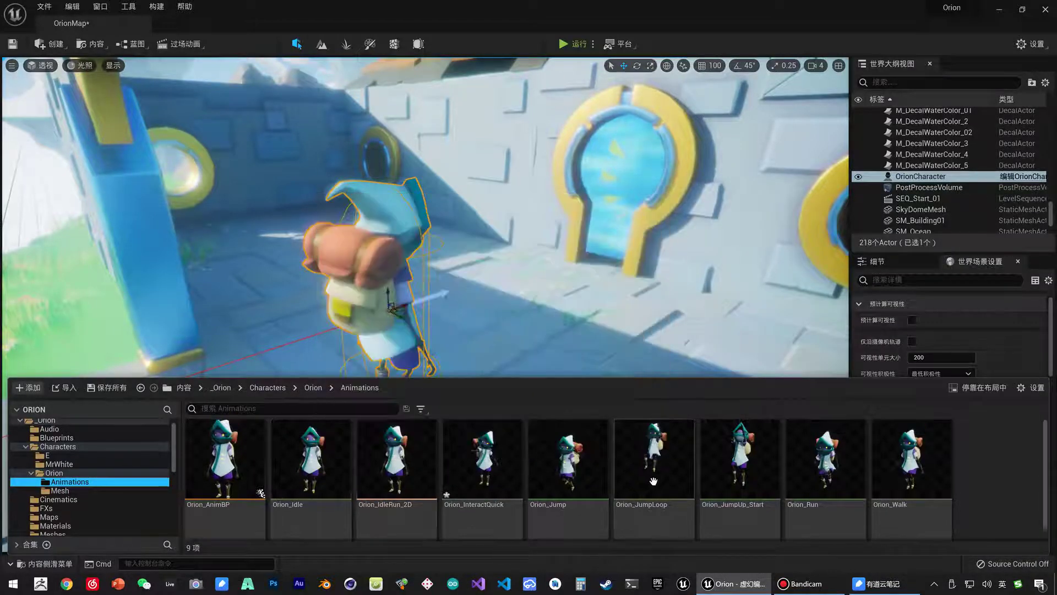
click(453, 496)
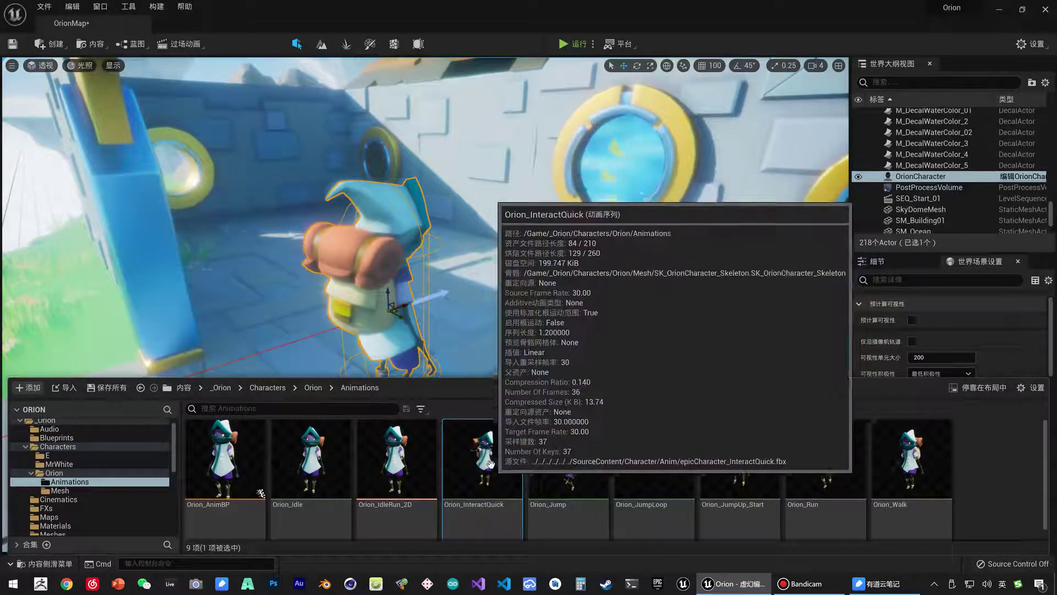
double_click(215, 466)
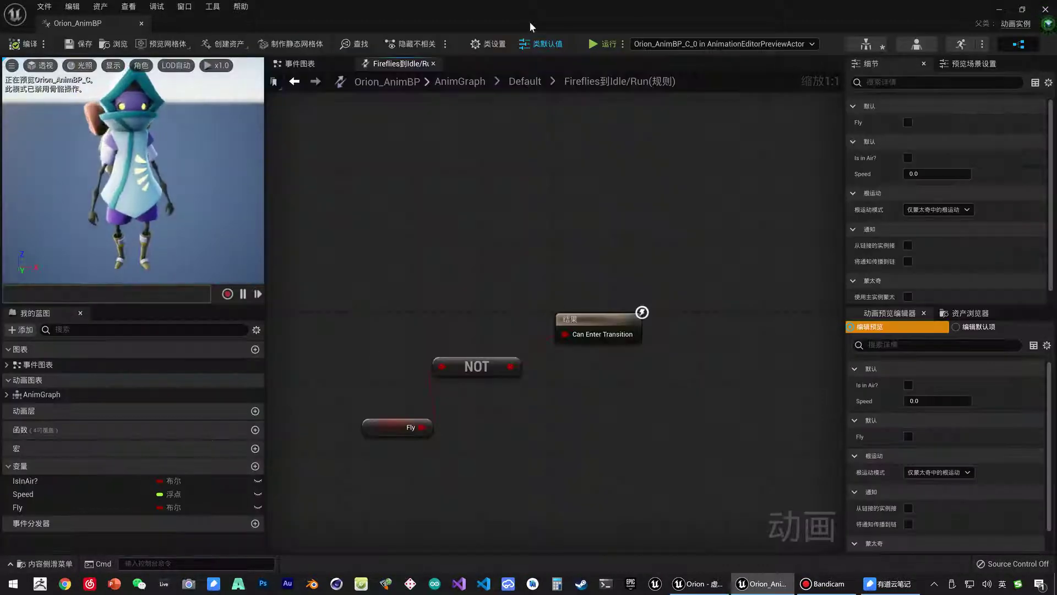
click(962, 49)
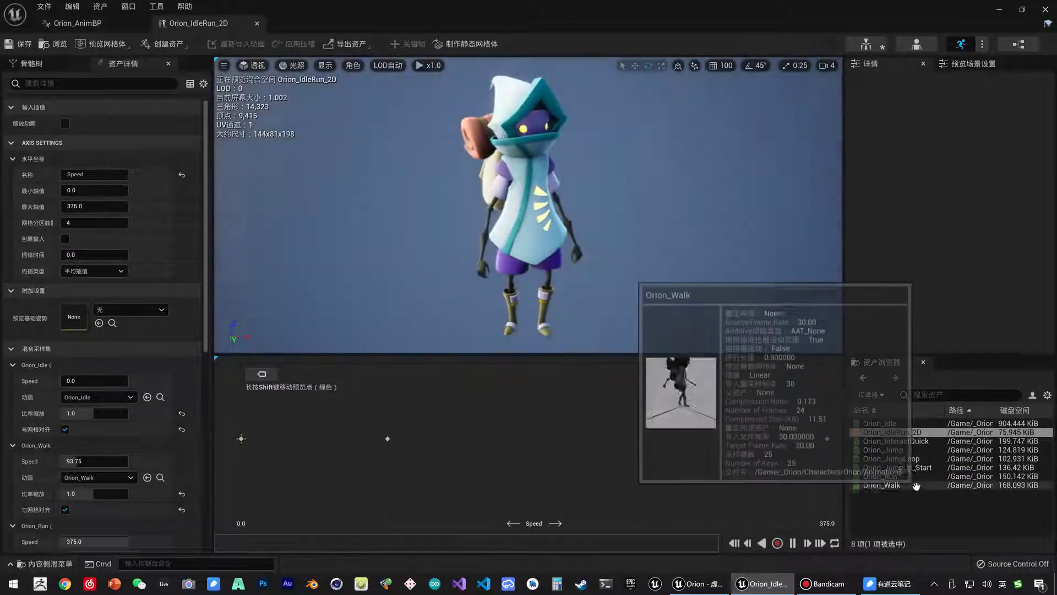
double_click(928, 441)
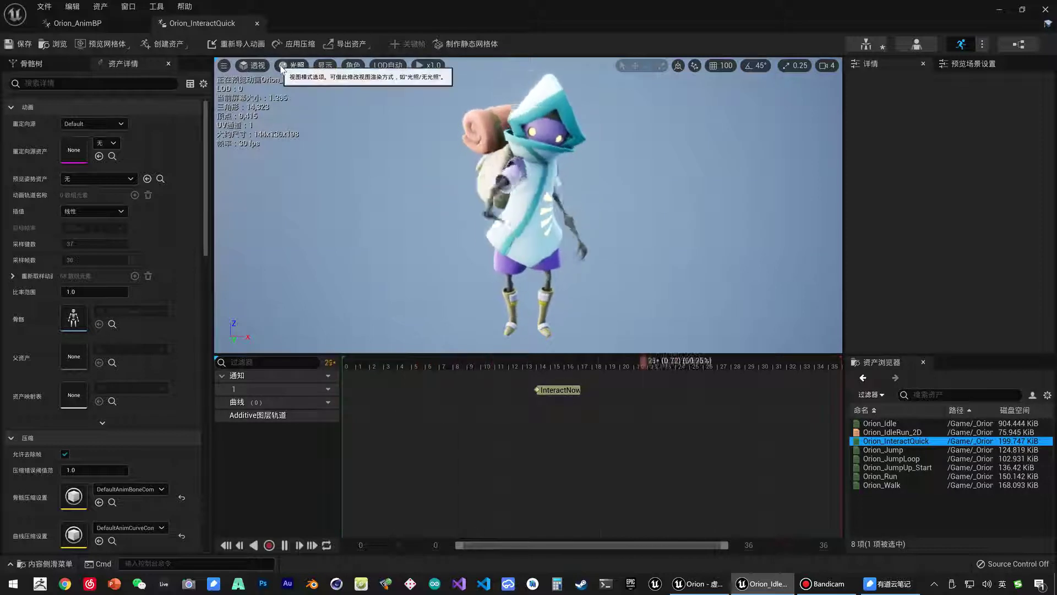
click(257, 24)
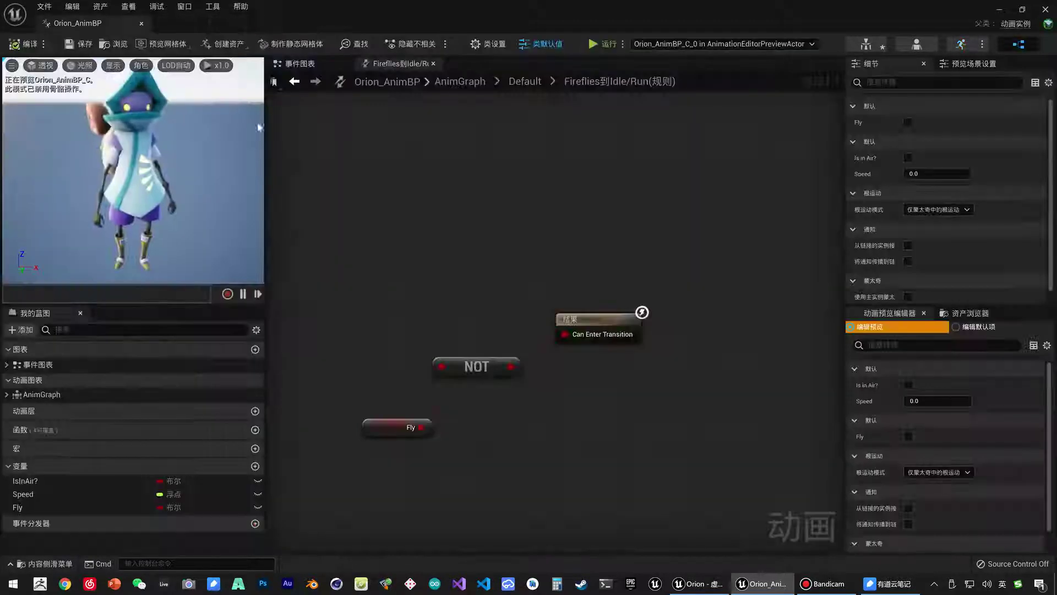
click(142, 24)
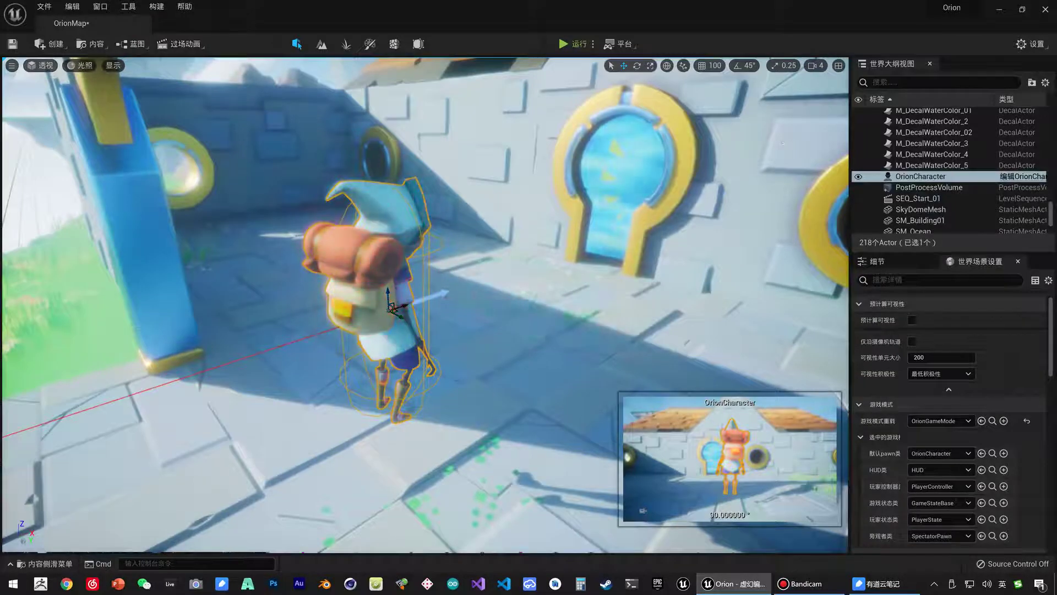